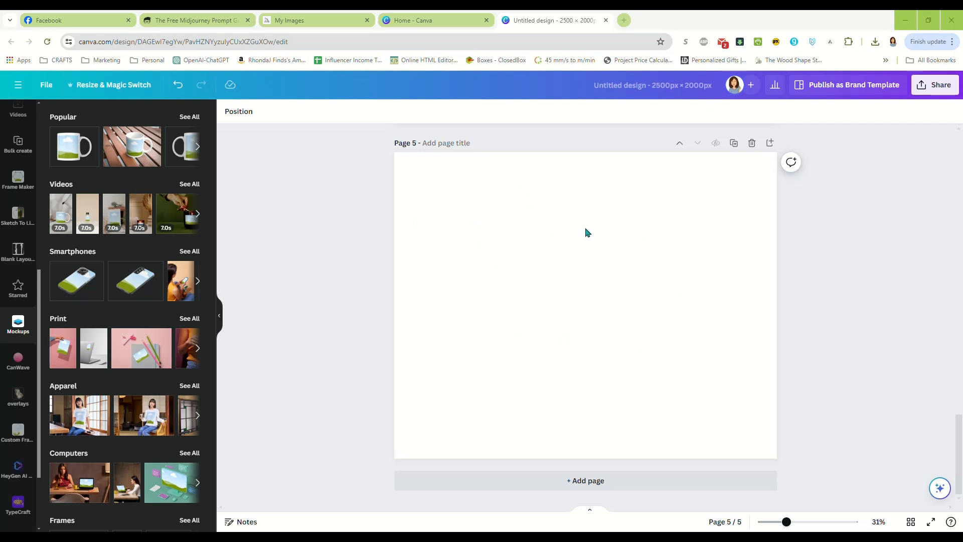
Return to page 1 of the design and open the Mockups app from the apps list.
scroll(703, 319, up, 5)
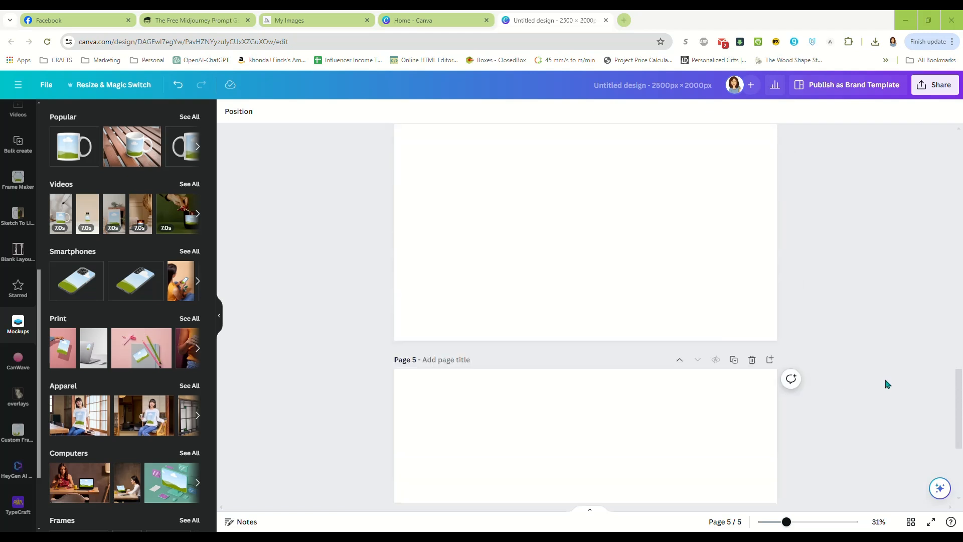
drag(960, 416, 959, 189)
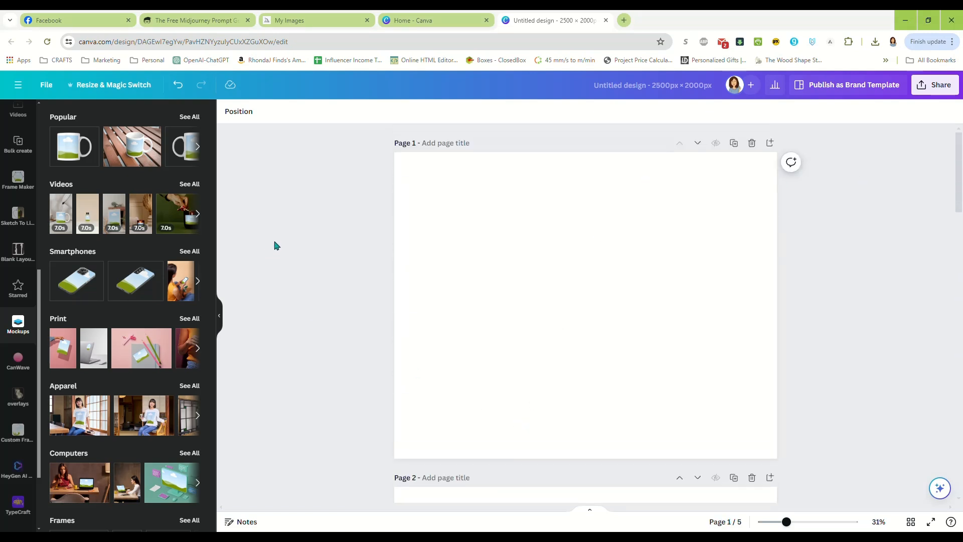
scroll(15, 251, up, 6)
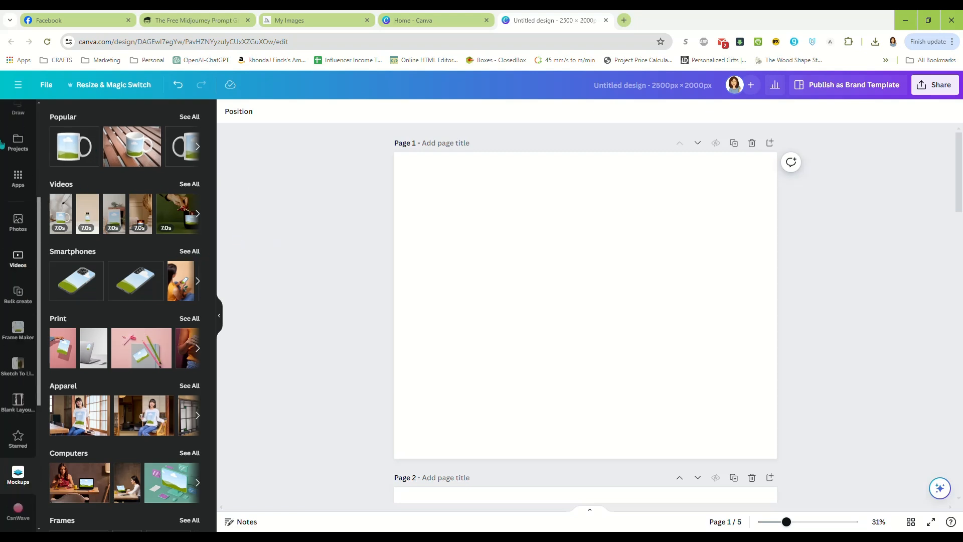
scroll(3, 195, down, 3)
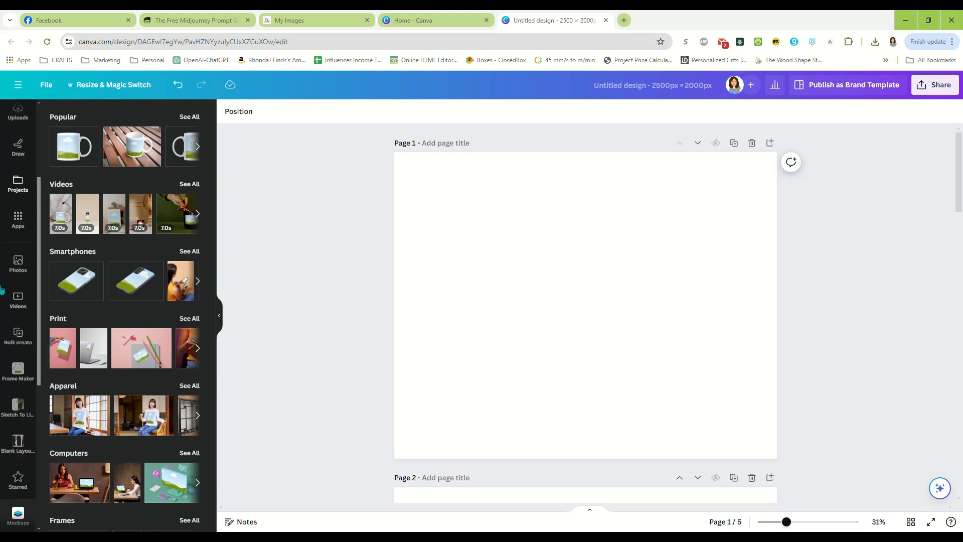
click(18, 270)
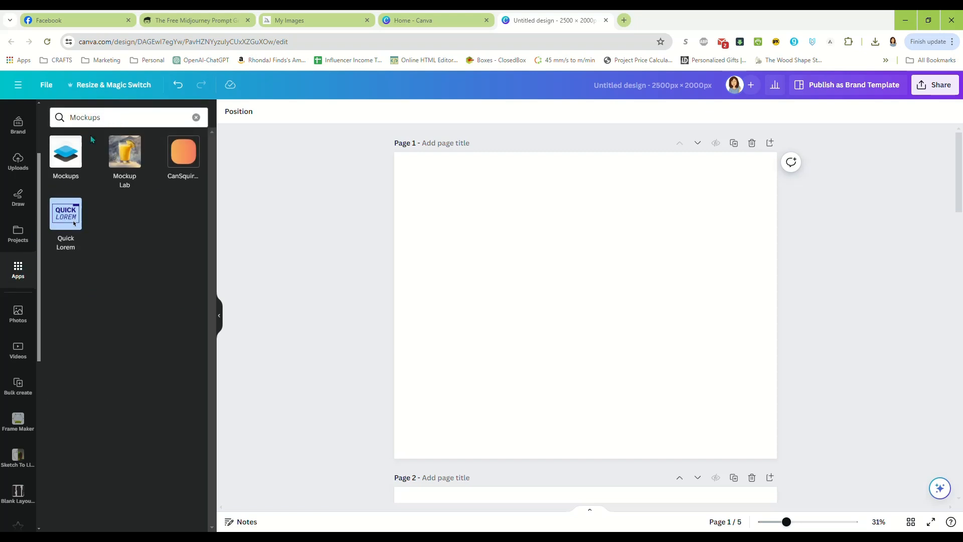
click(66, 156)
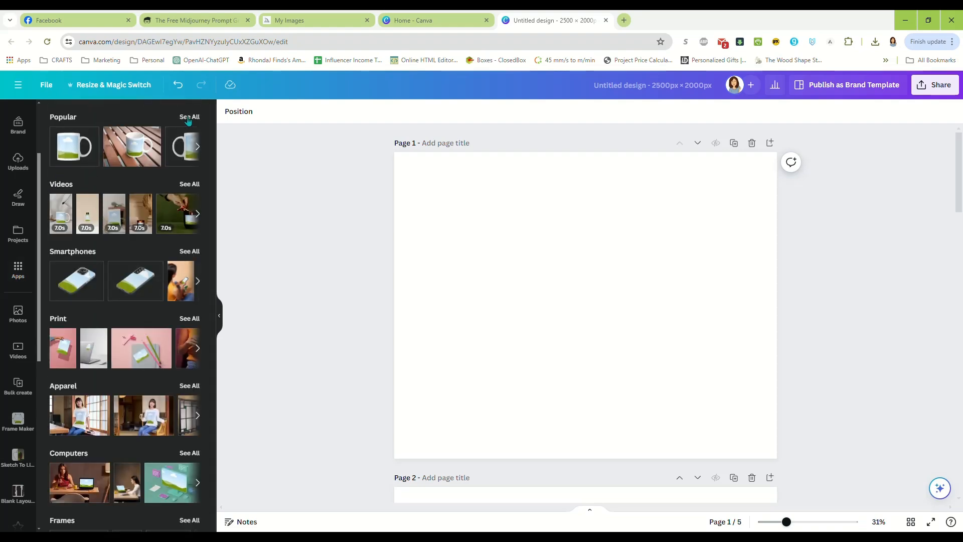
Add the mockup of a white mug on wooden slats from the Popular collection to page 1.
scroll(146, 294, down, 8)
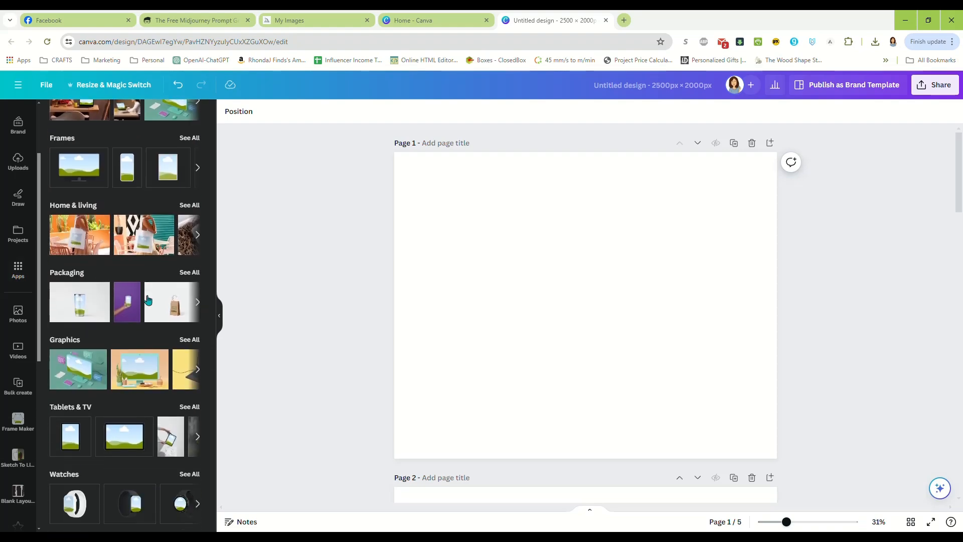
scroll(151, 302, up, 8)
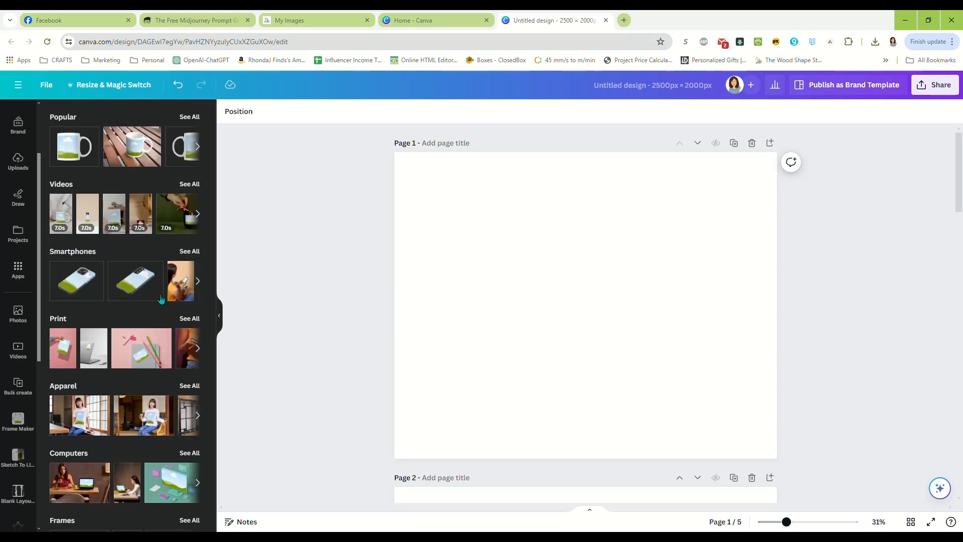
click(187, 117)
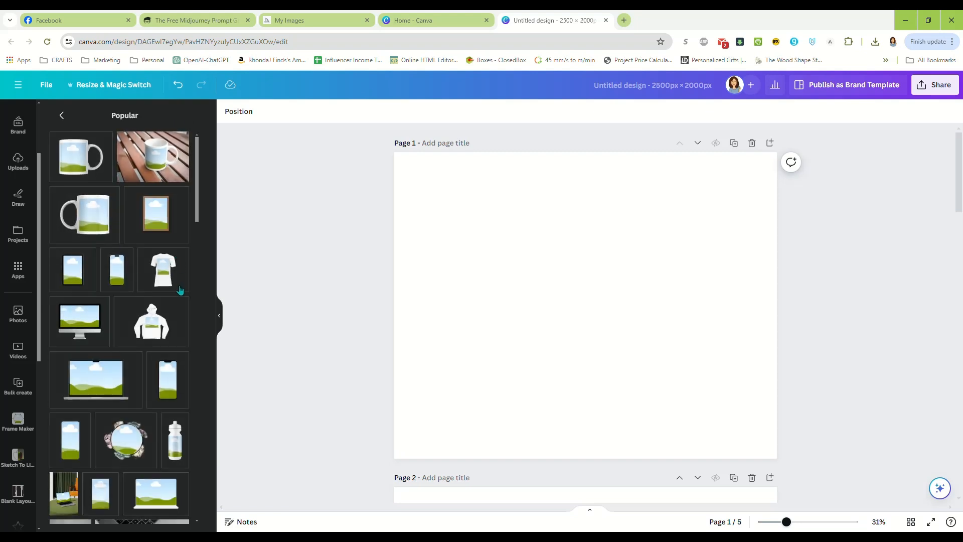
click(160, 161)
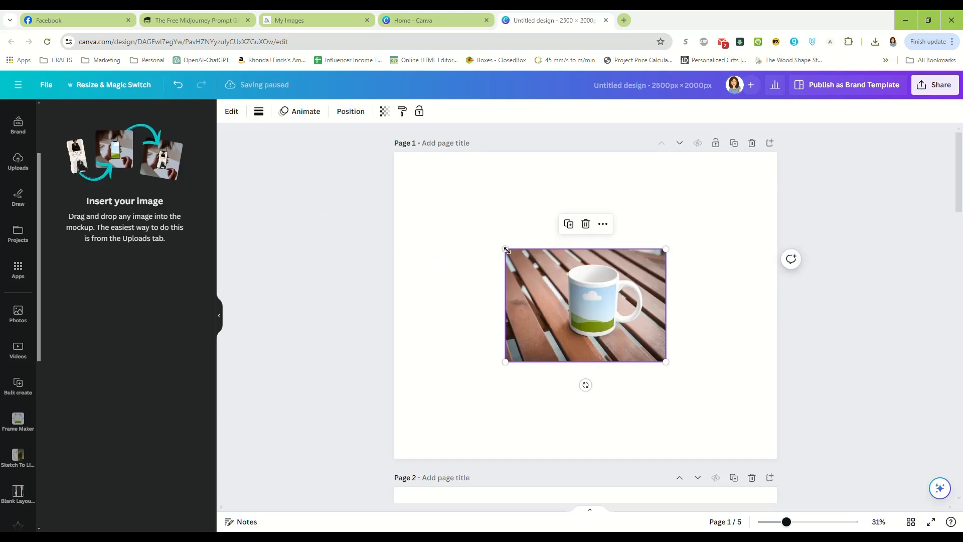
Enlarge the mug mockup and position it so the image covers all of page 1.
drag(505, 249, 501, 247)
right_click(538, 275)
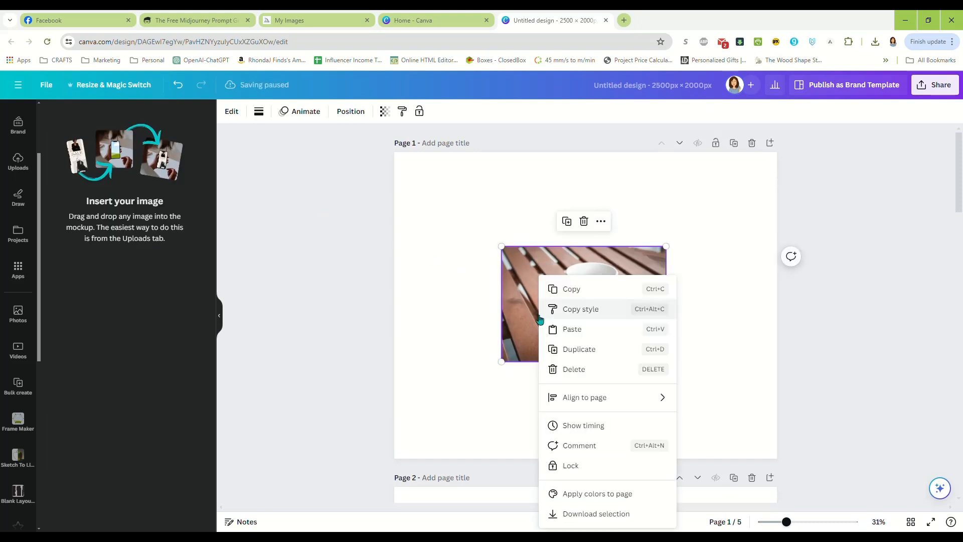
click(496, 245)
drag(502, 246, 356, 144)
drag(668, 363, 803, 483)
drag(635, 368, 621, 362)
click(854, 346)
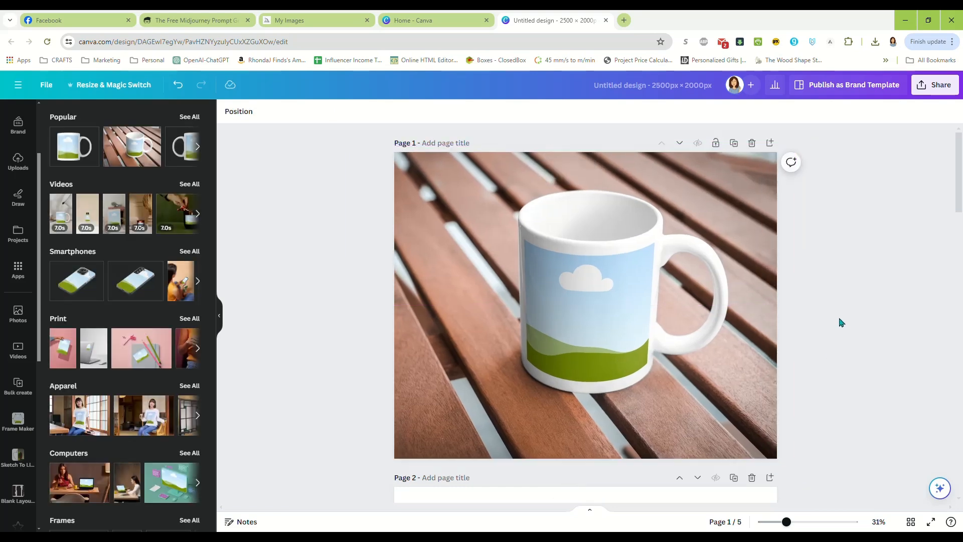
Add the Popular mockup of hands holding a printed magazine on a grey table to page 2.
scroll(840, 321, down, 5)
click(549, 330)
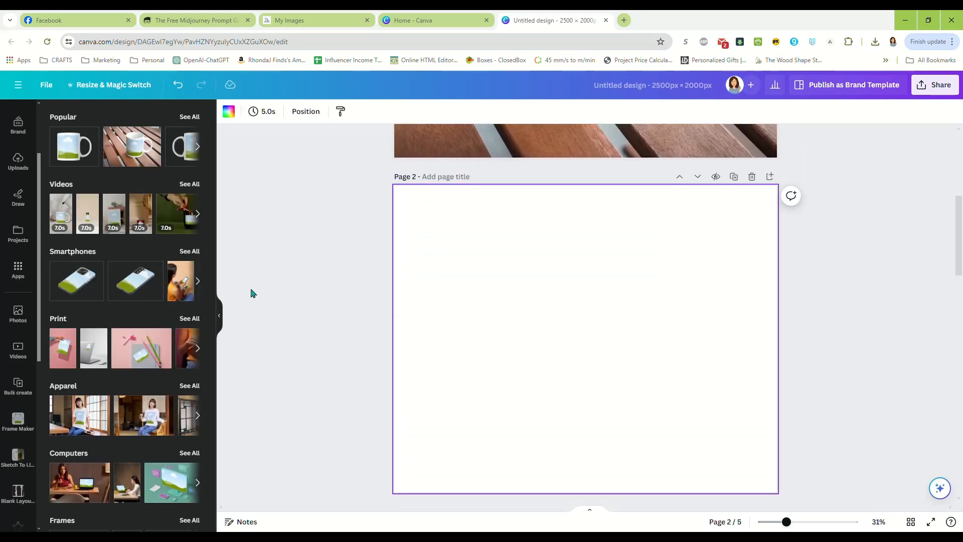
click(190, 117)
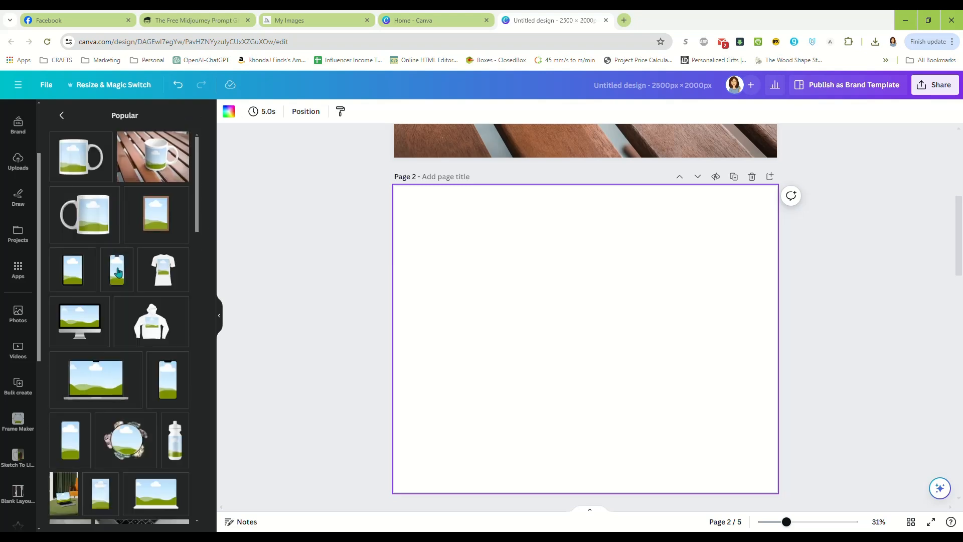
scroll(147, 330, down, 5)
scroll(147, 330, down, 4)
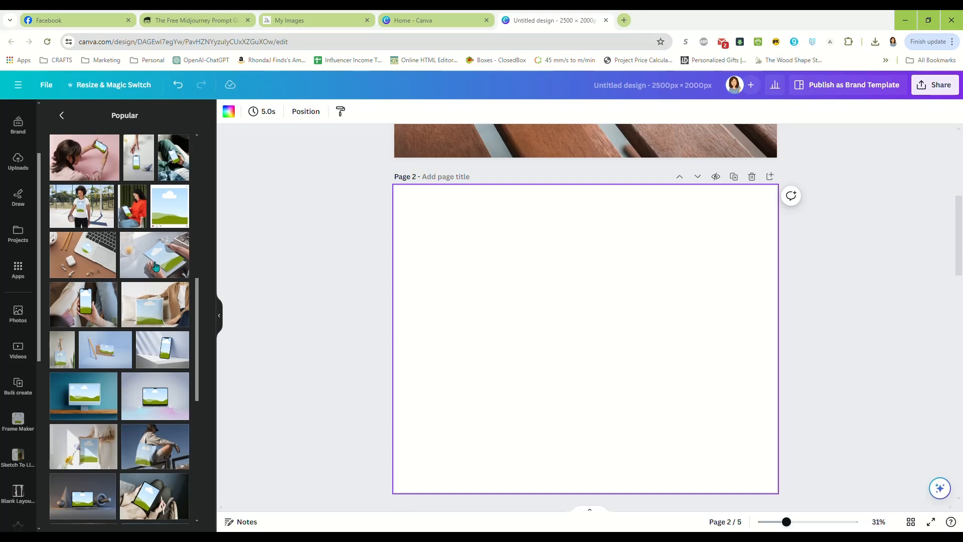
click(174, 265)
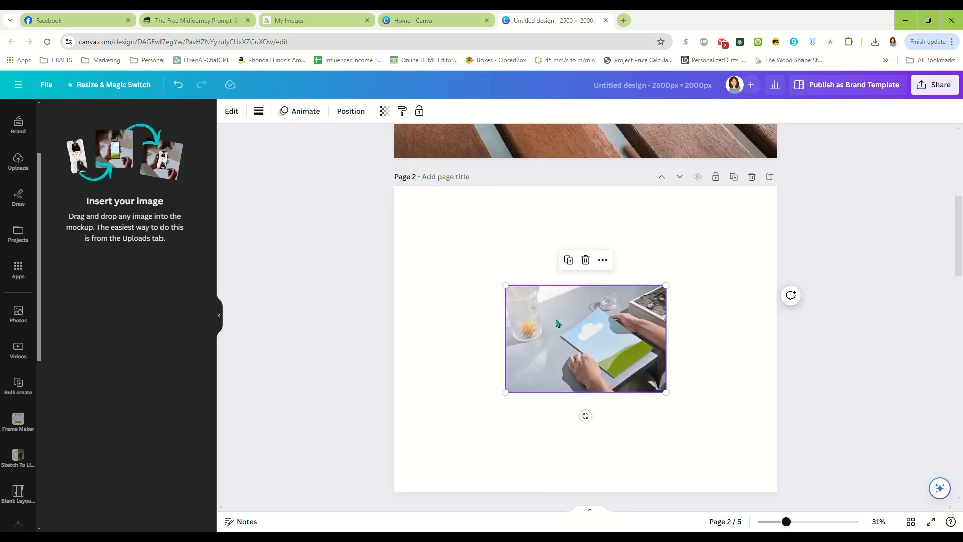
Enlarge the magazine mockup beyond the page edges and position it to fill page 2.
drag(504, 283, 353, 184)
drag(664, 392, 818, 493)
drag(669, 441, 672, 442)
click(860, 402)
Add the Popular mockup of a woman in a white T-shirt holding a ball to page 3.
scroll(830, 303, down, 7)
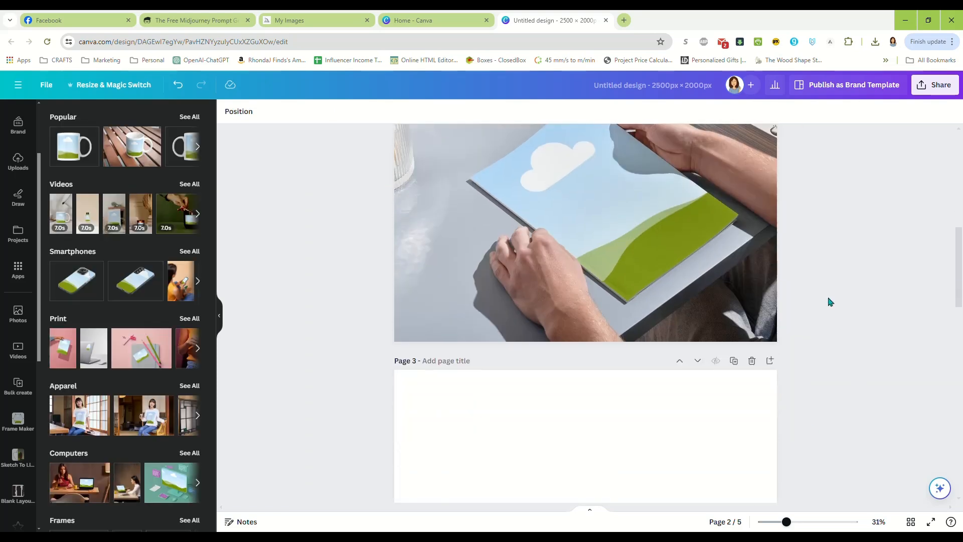
click(593, 304)
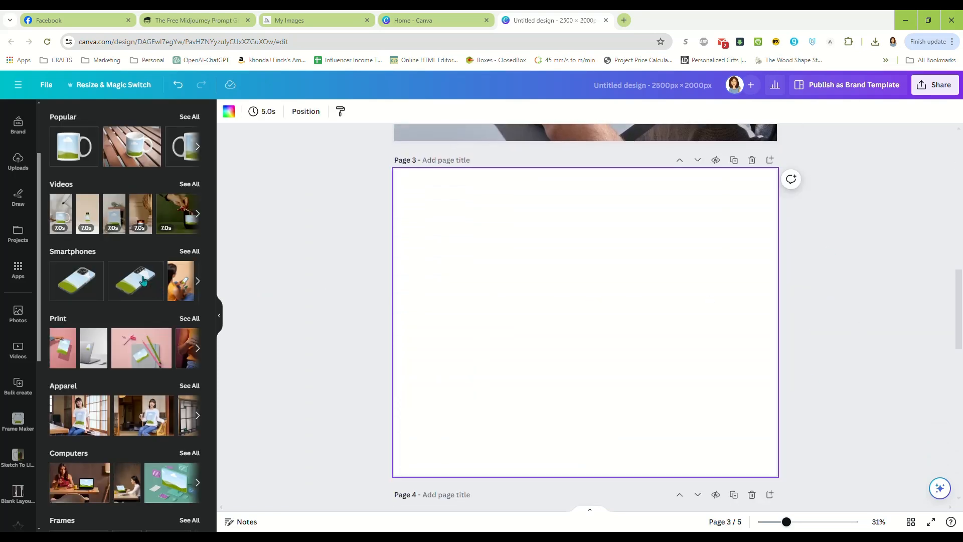
click(193, 117)
scroll(147, 259, down, 3)
scroll(147, 259, down, 5)
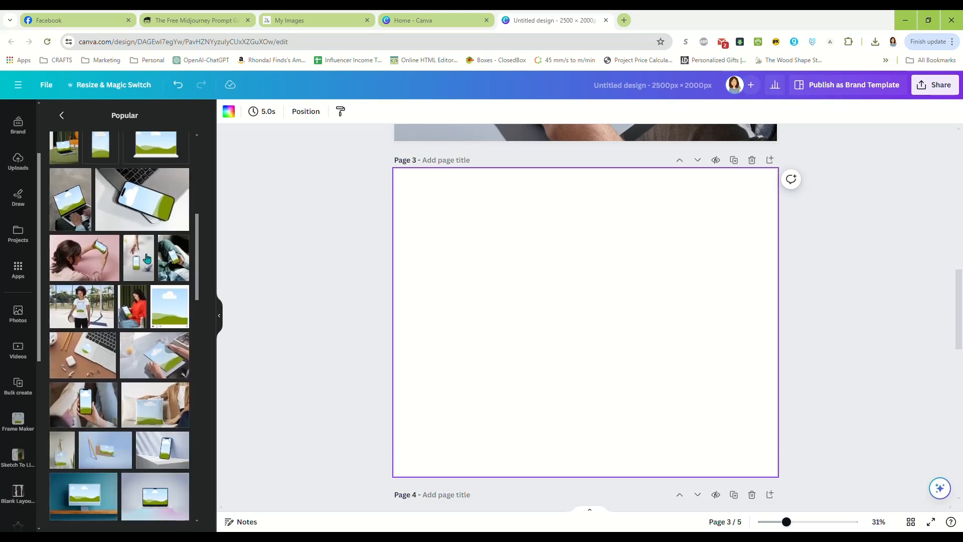
click(83, 307)
Enlarge the T-shirt mockup and adjust its position so it covers the whole of page 3.
drag(508, 274, 351, 160)
drag(667, 378, 824, 483)
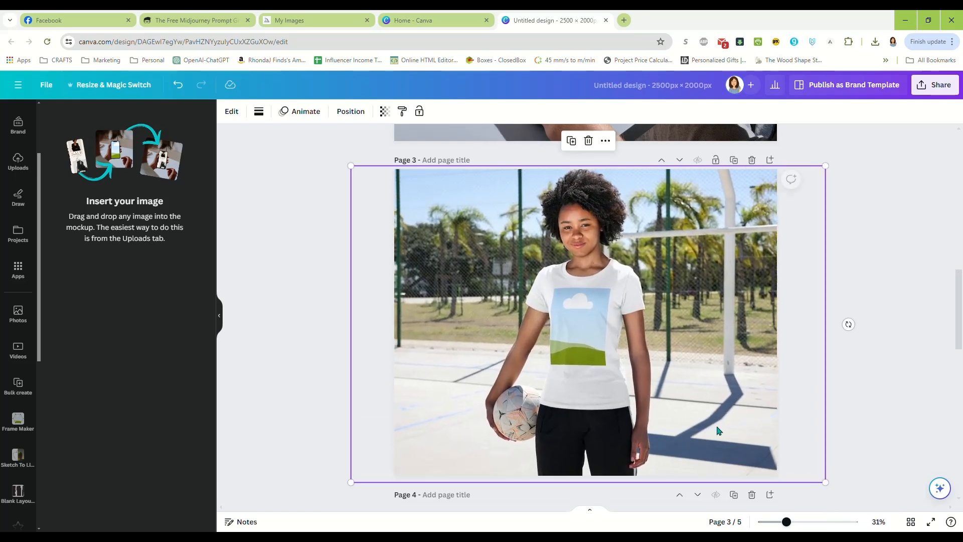
drag(580, 338, 580, 336)
click(875, 231)
Add the Popular mockup of a seated person in a cap carrying a tote bag to page 4.
scroll(863, 263, down, 2)
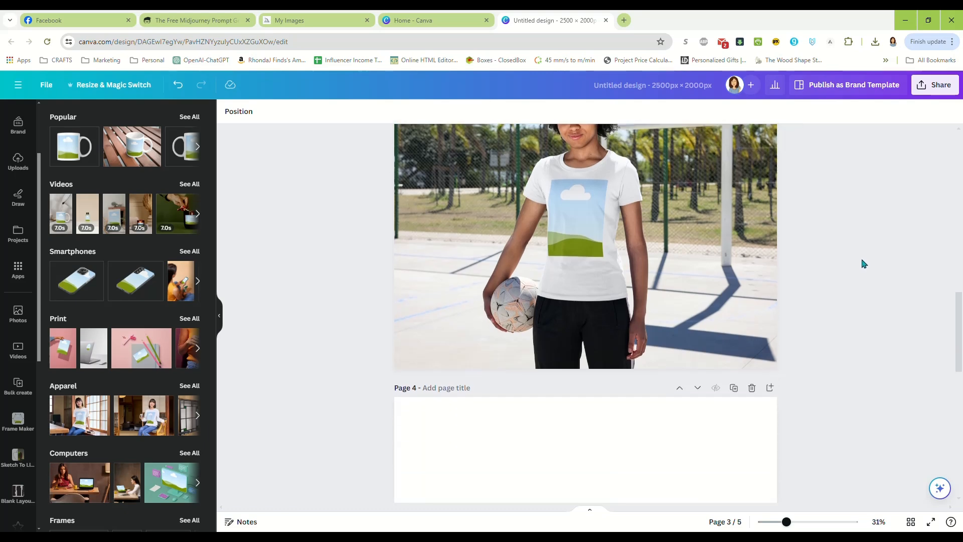
scroll(863, 263, down, 5)
click(559, 284)
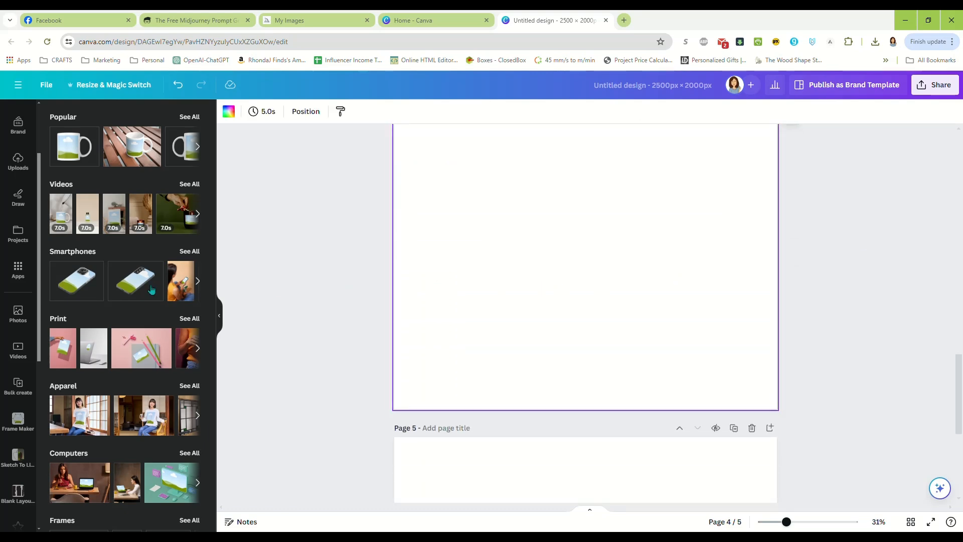
click(190, 116)
scroll(134, 316, down, 3)
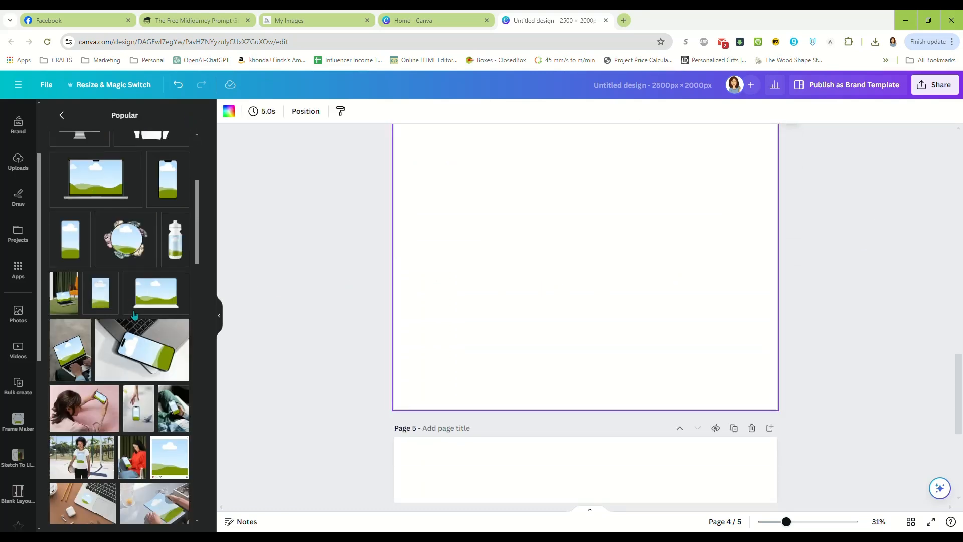
scroll(136, 316, down, 3)
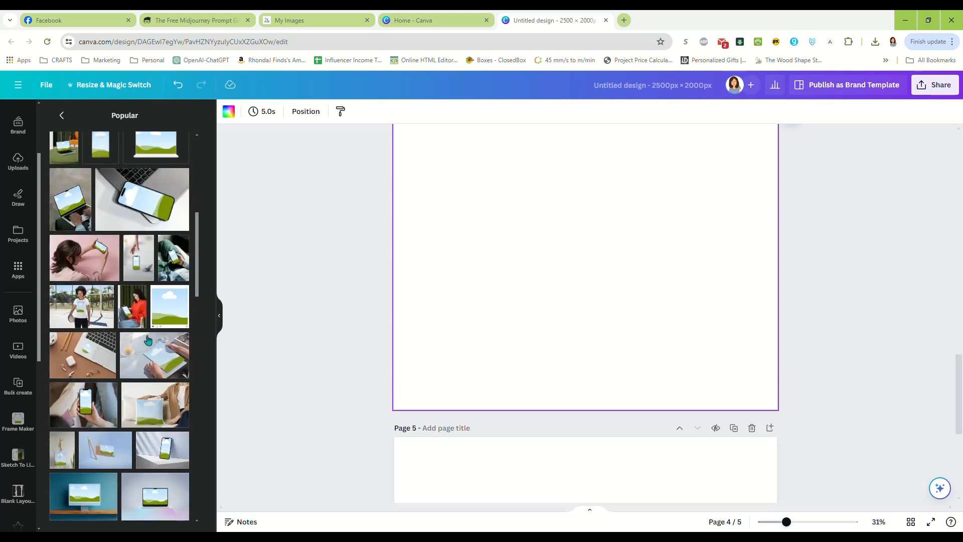
scroll(148, 341, down, 2)
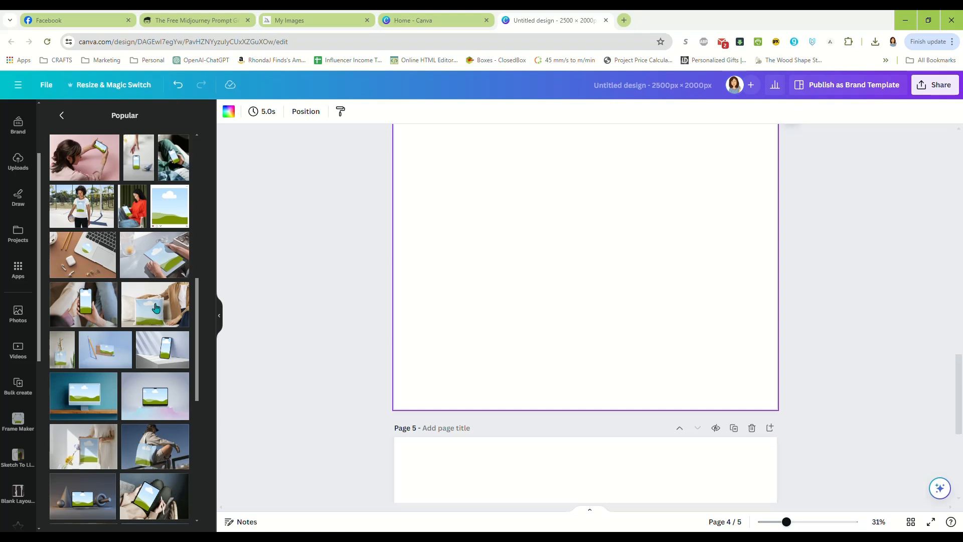
scroll(156, 308, down, 2)
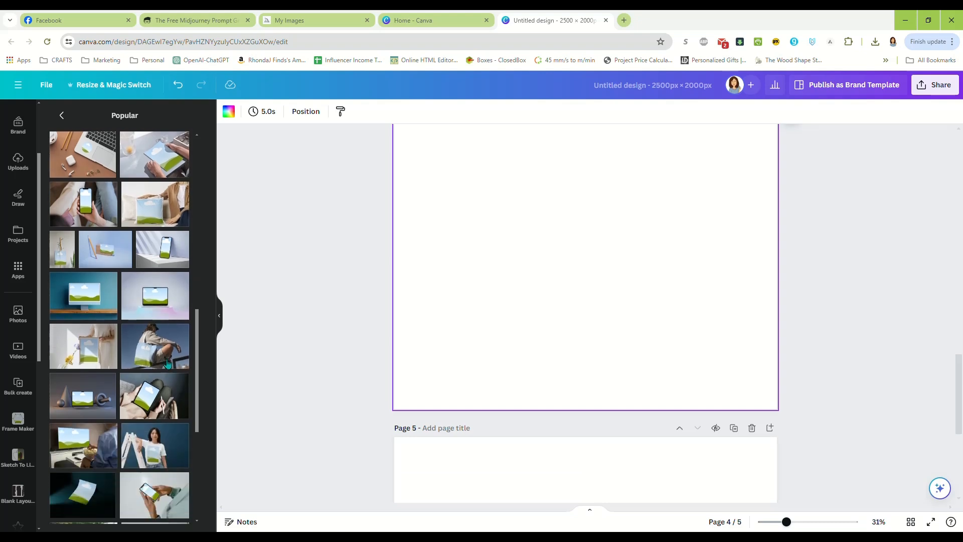
scroll(157, 229, down, 3)
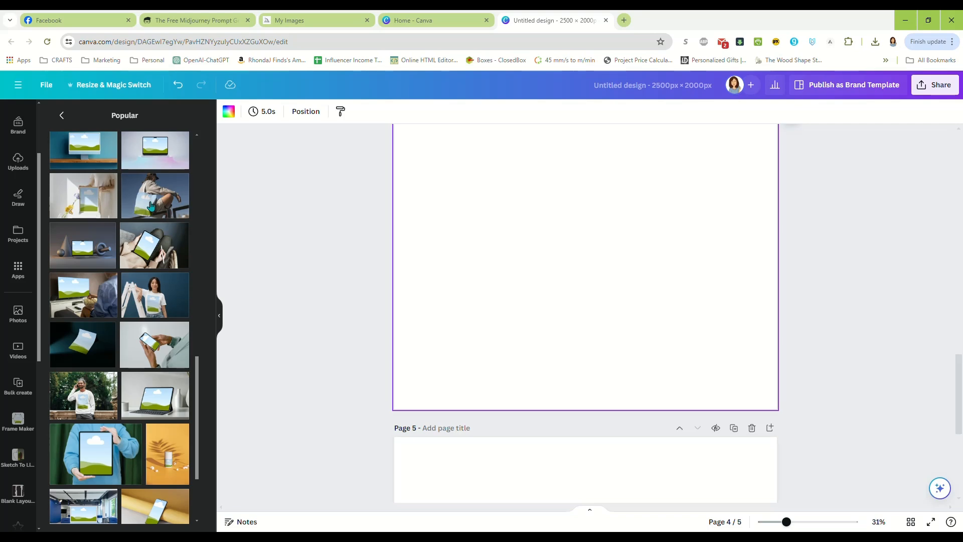
click(150, 209)
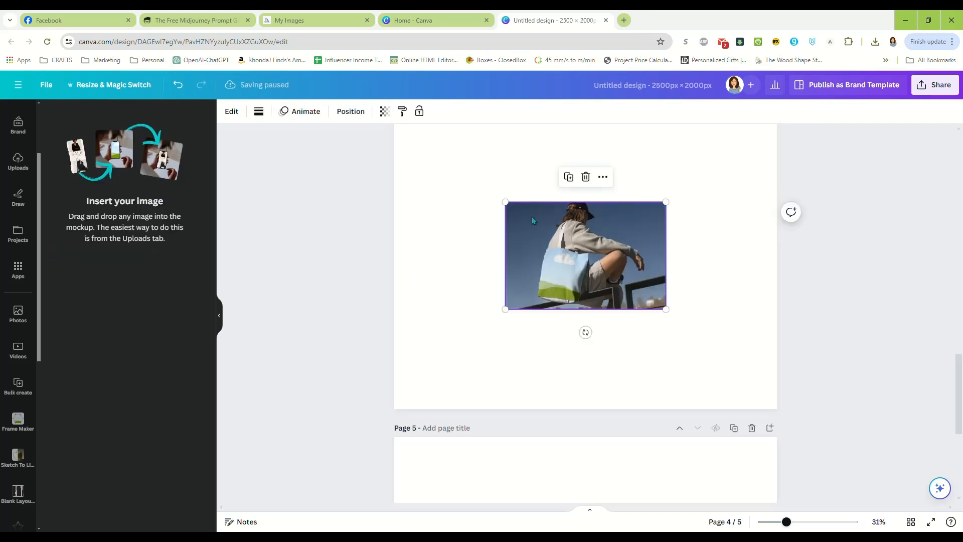
Scale up the tote bag mockup from opposite corners until it fills page 4.
drag(506, 202, 382, 120)
drag(668, 309, 823, 416)
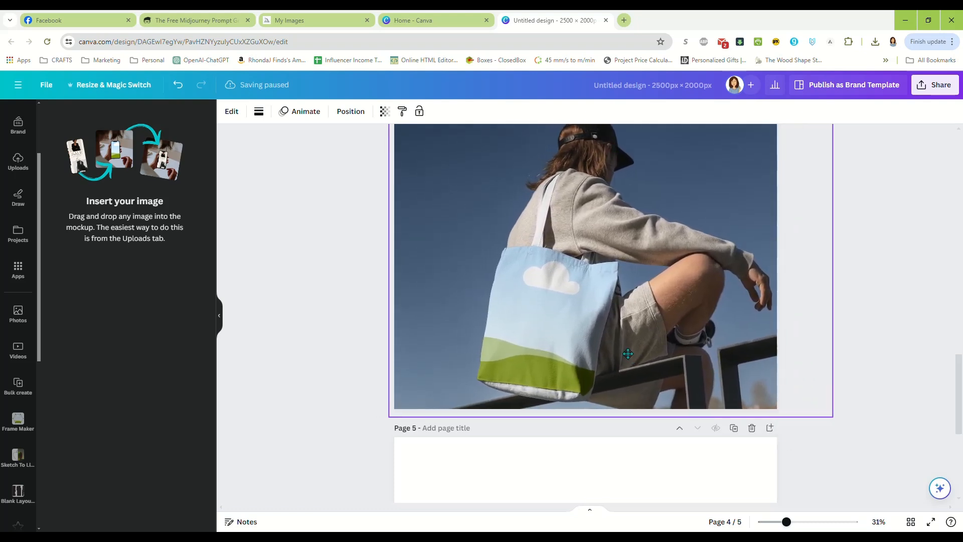
click(862, 334)
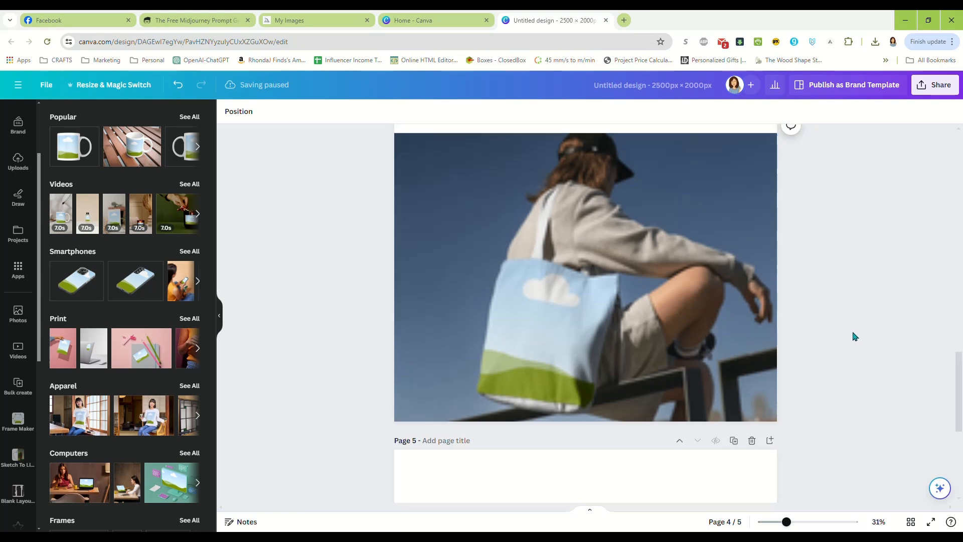
scroll(853, 328, up, 4)
scroll(848, 326, down, 8)
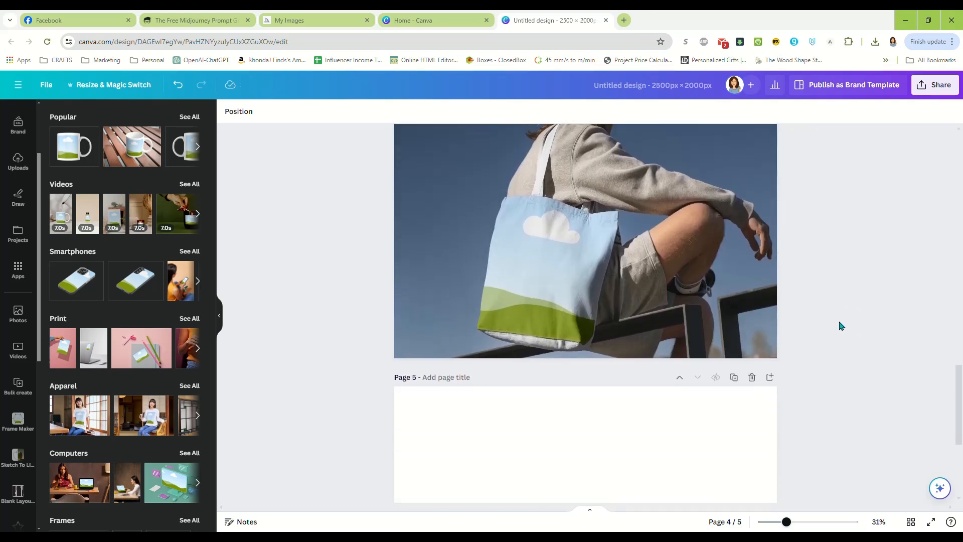
Add the Home & living mockup of a square pillow leaning against a grey sofa to page 5.
scroll(151, 324, down, 3)
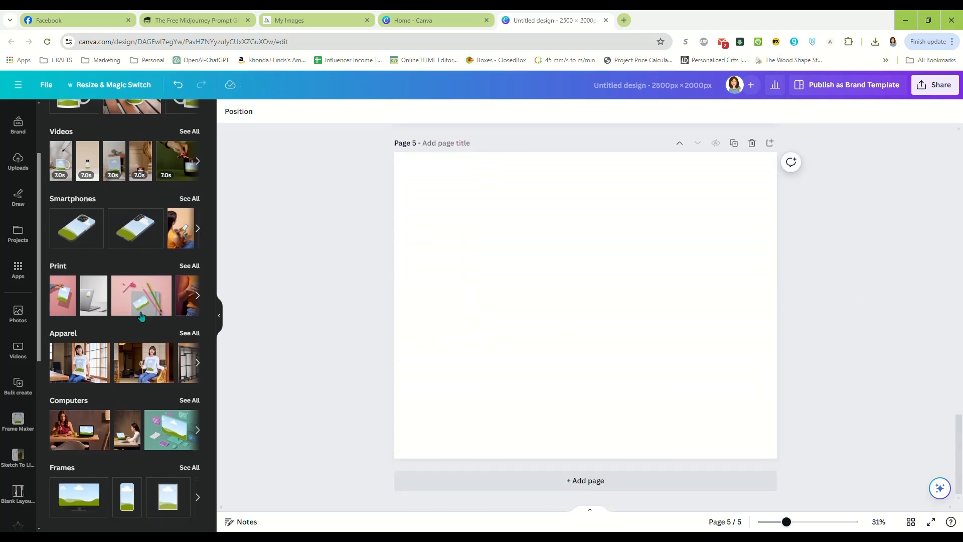
scroll(107, 316, down, 2)
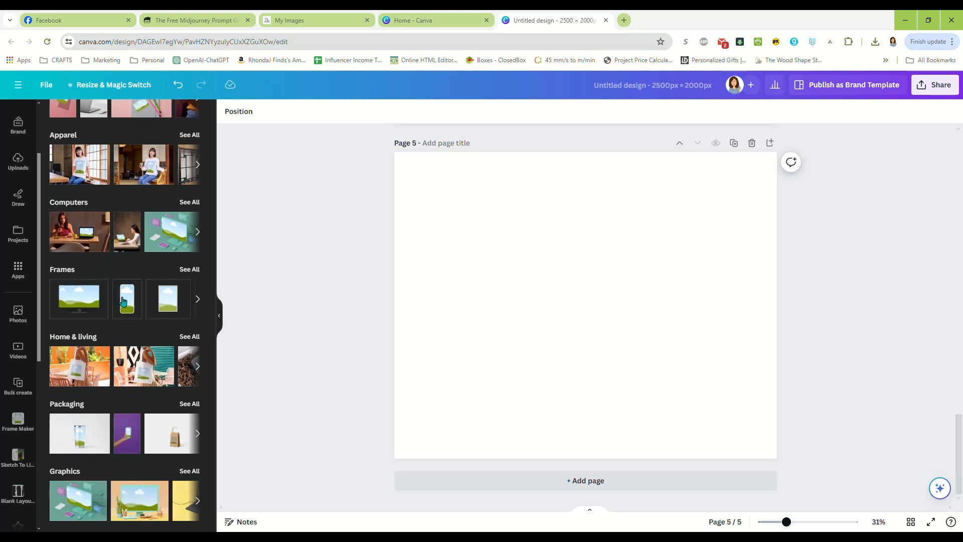
click(191, 202)
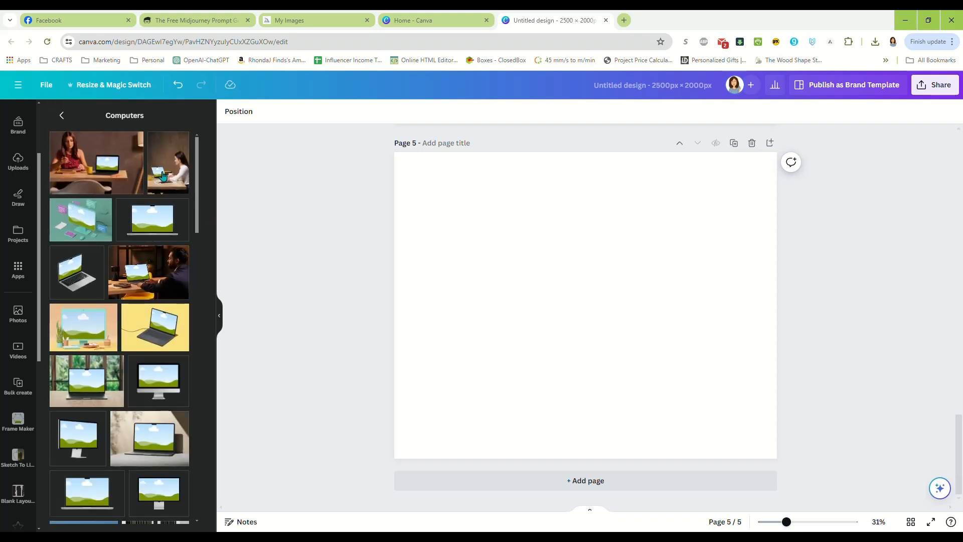
click(61, 118)
scroll(117, 329, down, 3)
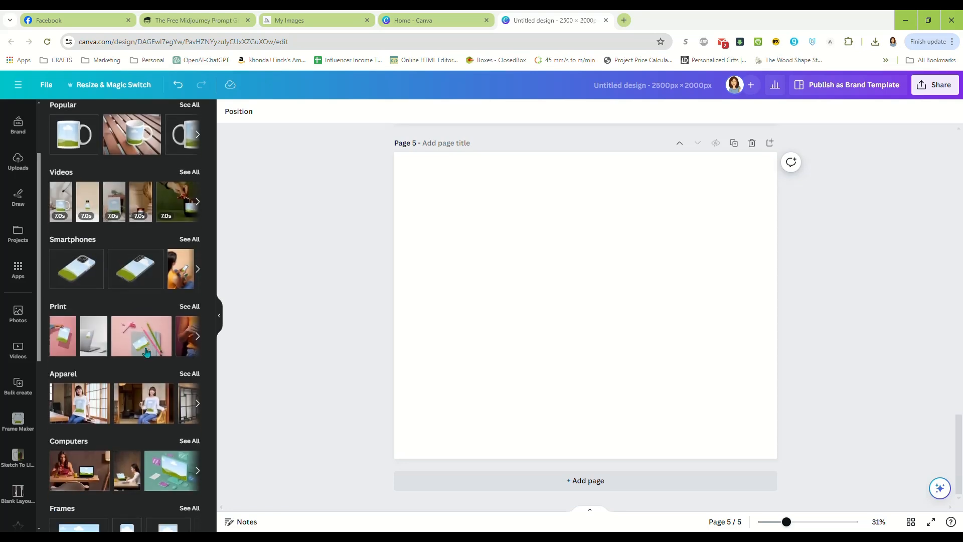
scroll(117, 329, down, 3)
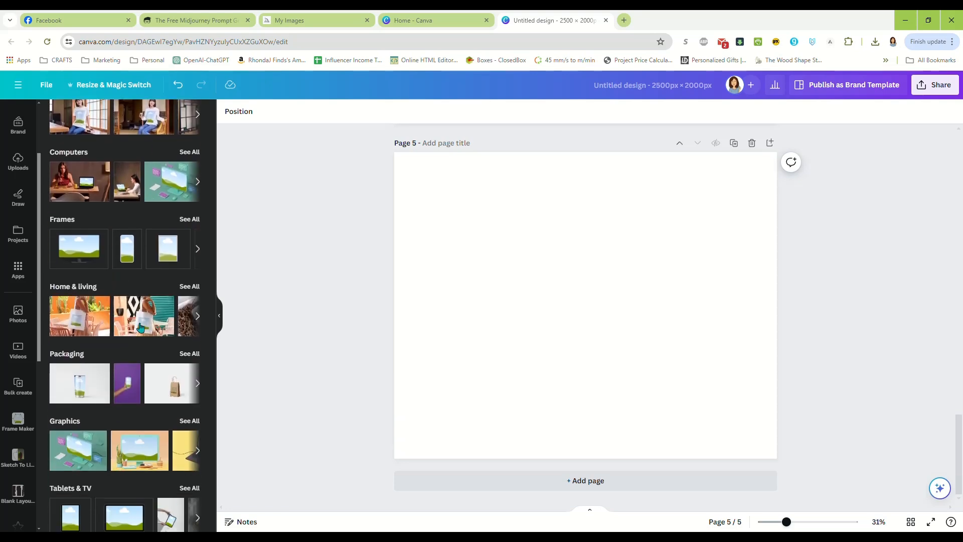
click(189, 290)
scroll(141, 319, down, 10)
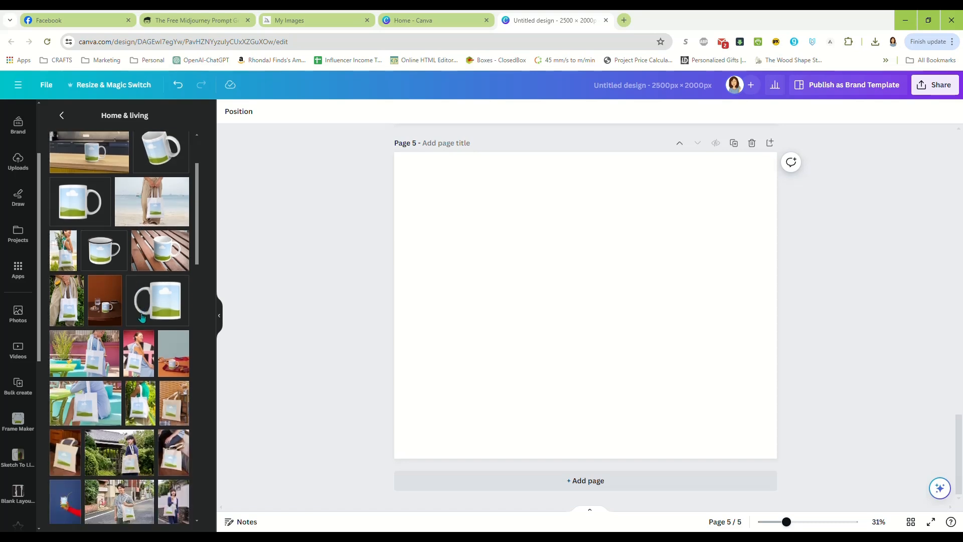
scroll(141, 319, down, 5)
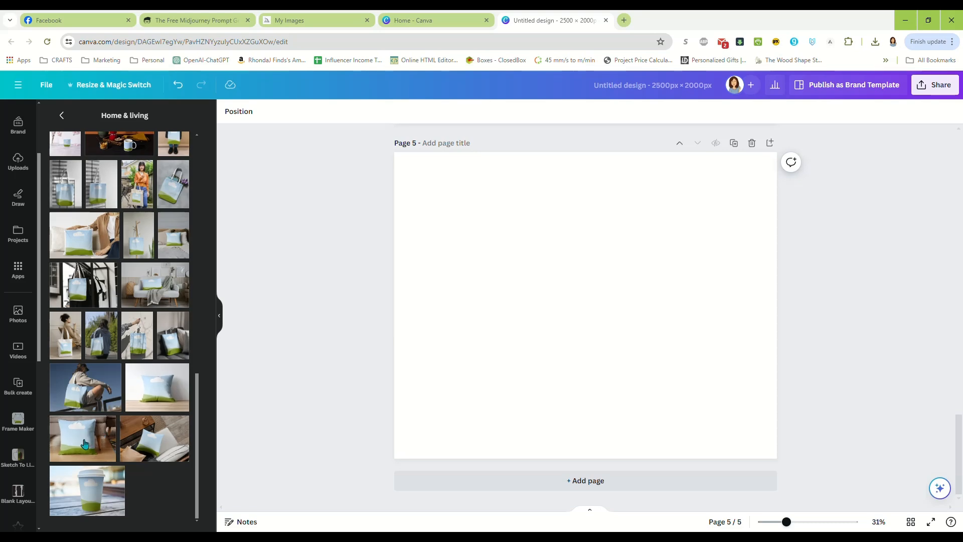
click(85, 430)
Move and enlarge the pillow mockup until it covers the whole of page 5.
drag(505, 249, 363, 149)
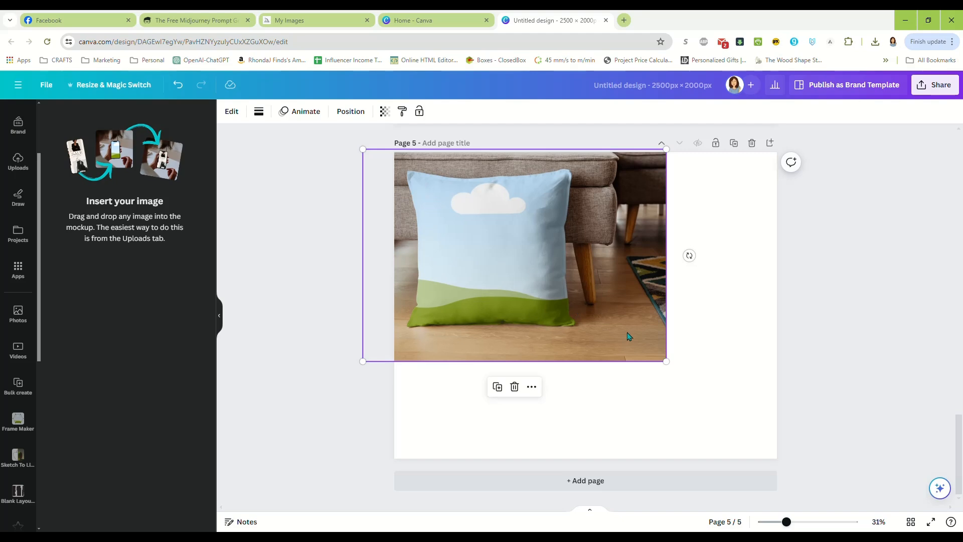
drag(666, 361, 822, 470)
drag(616, 383, 635, 372)
click(870, 359)
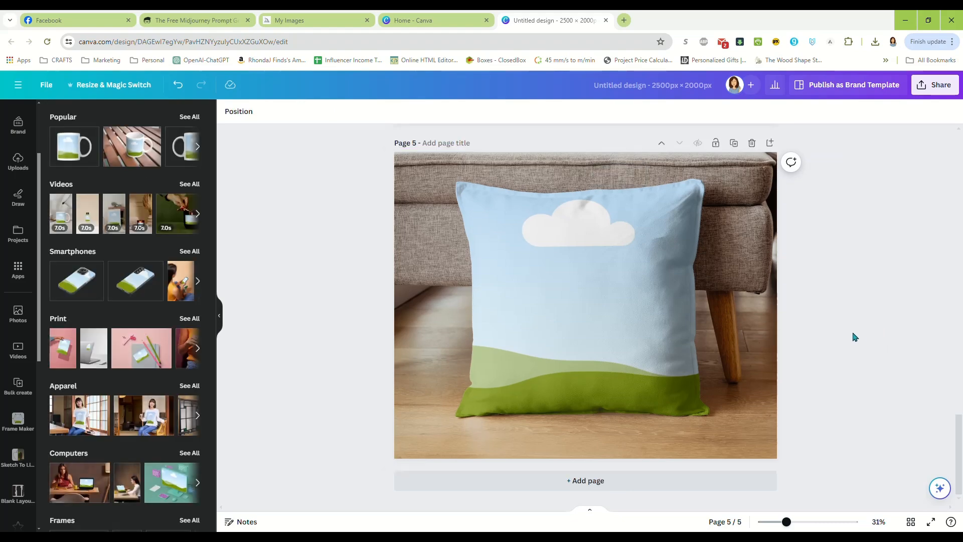
Place the uploaded turkey illustration into the mug mockup on page 1.
scroll(848, 356, up, 10)
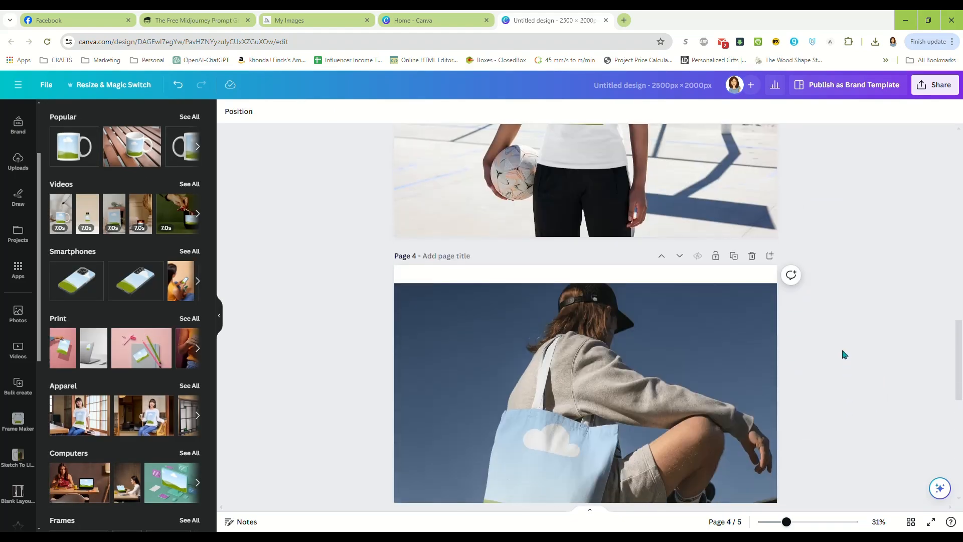
scroll(843, 353, up, 10)
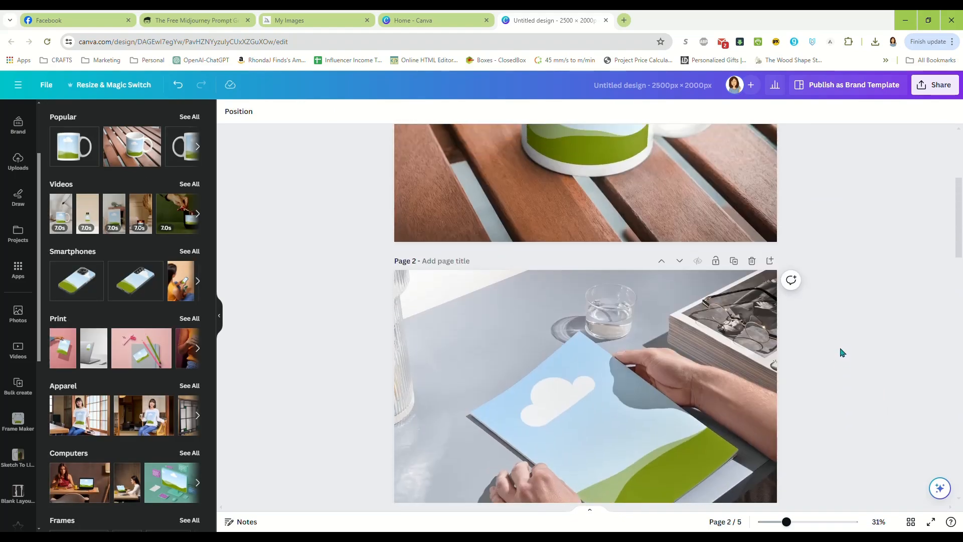
scroll(842, 353, up, 2)
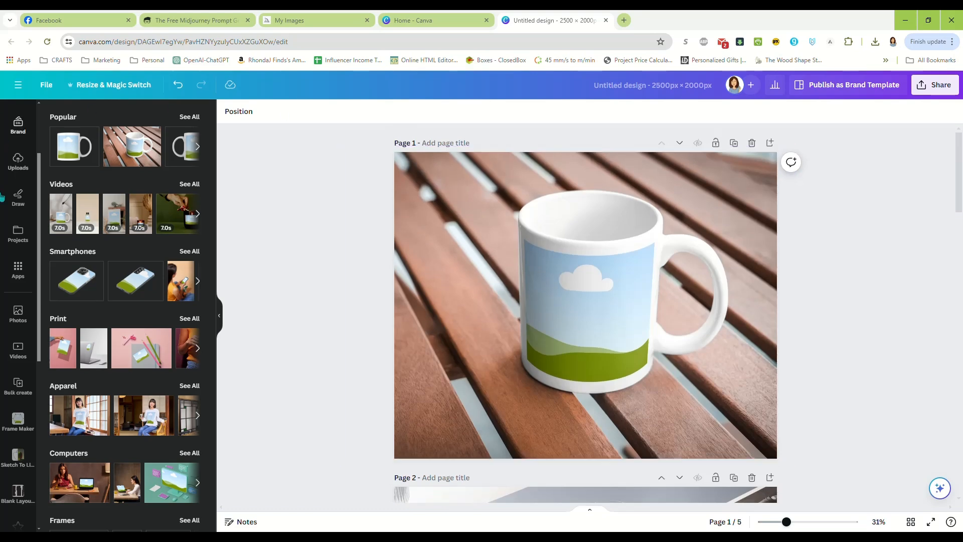
click(19, 161)
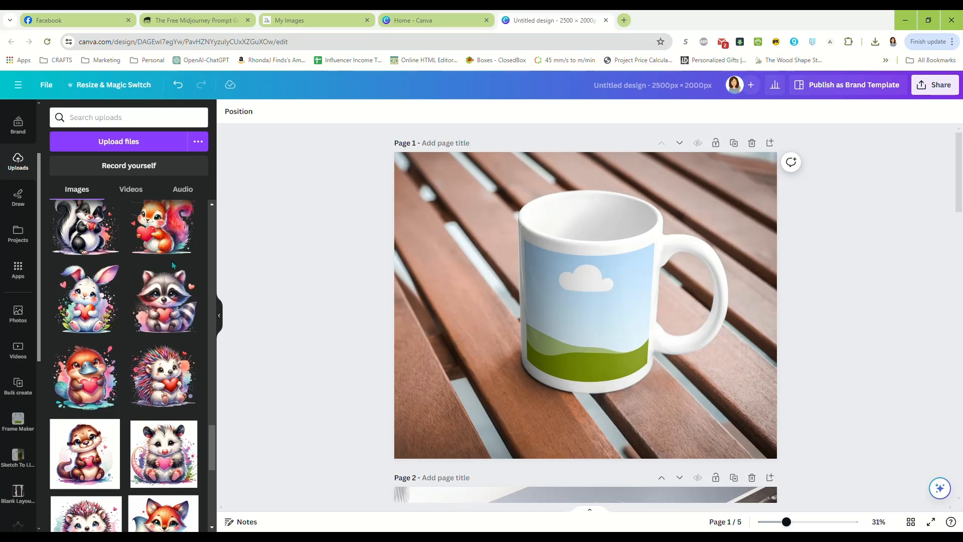
scroll(170, 267, up, 3)
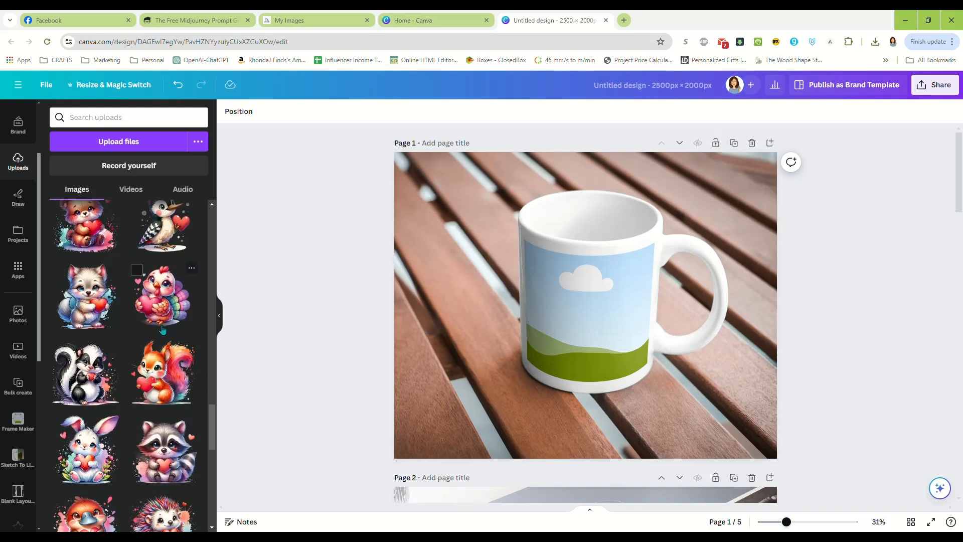
drag(156, 308, 492, 323)
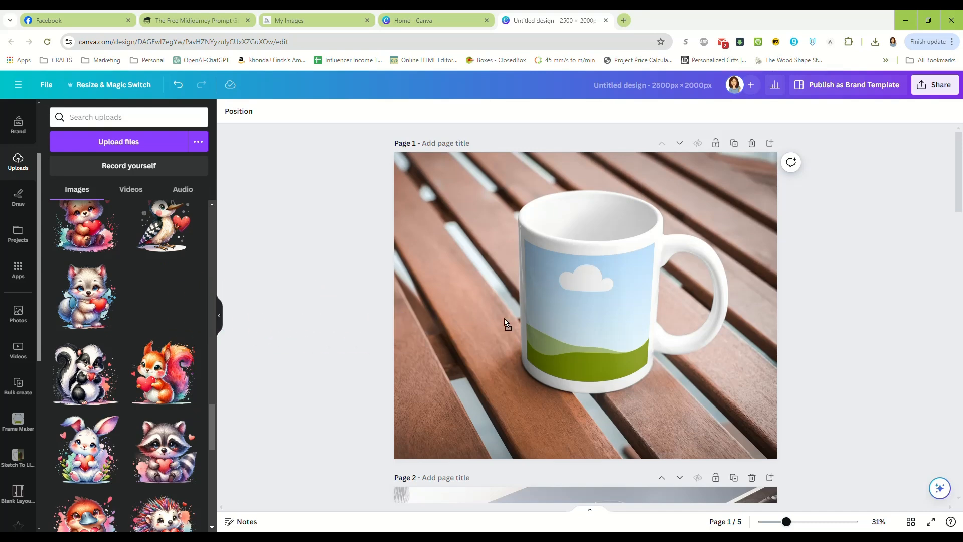
drag(590, 317, 590, 316)
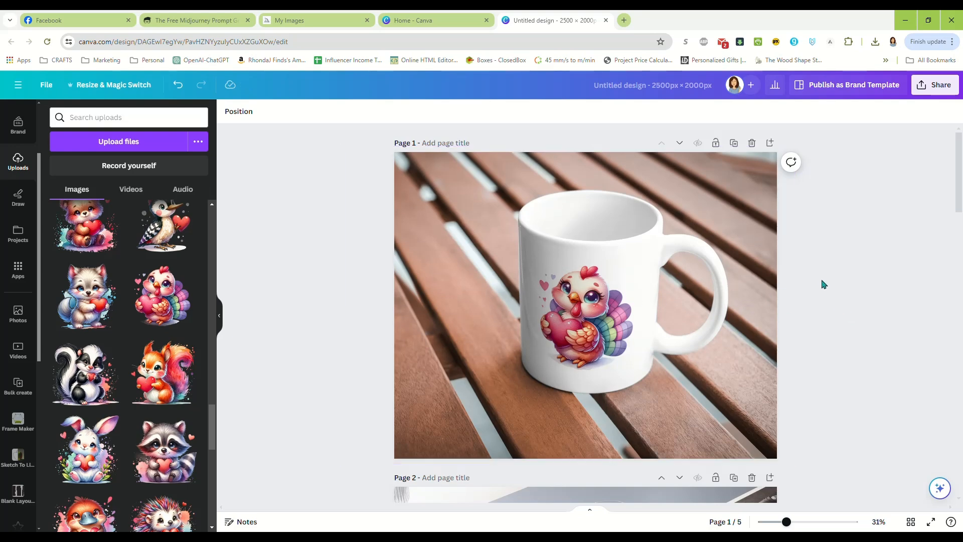
Place the uploaded skunk illustration into the page 2 paper mockup and the raccoon illustration into the page 3 T-shirt mockup.
scroll(818, 275, down, 6)
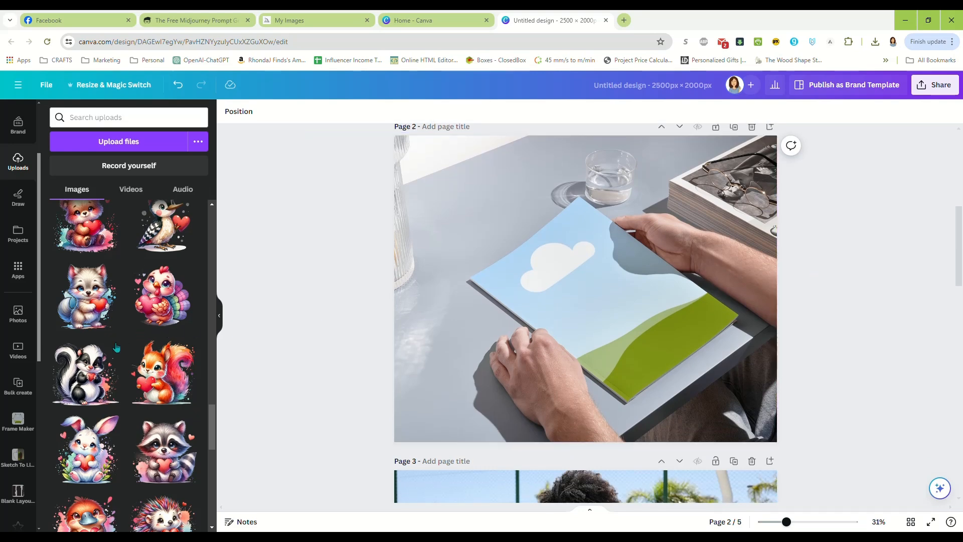
drag(108, 361, 796, 308)
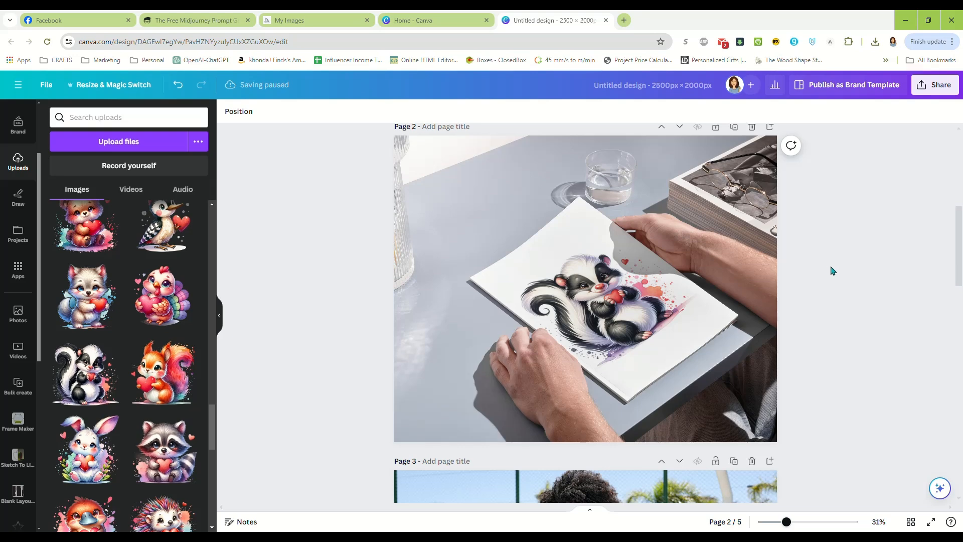
scroll(830, 271, down, 6)
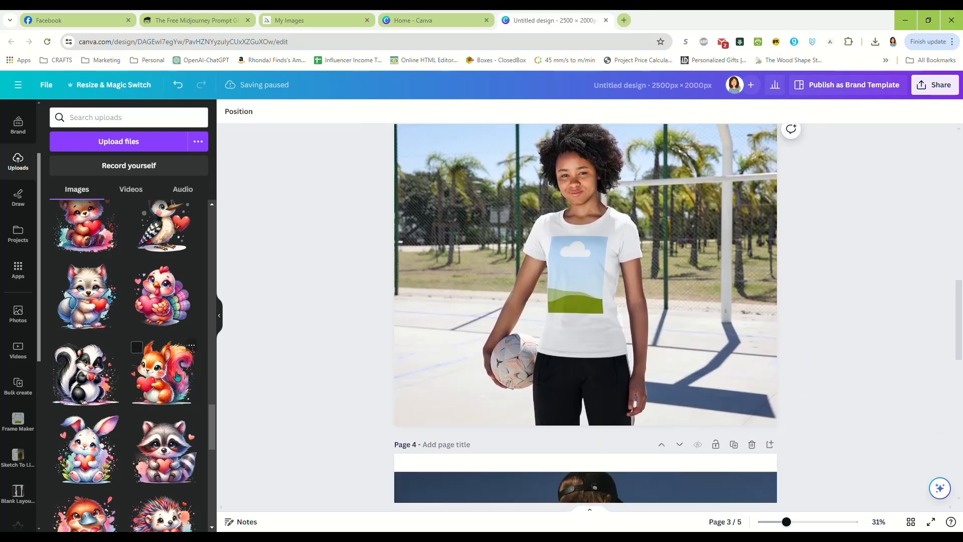
scroll(161, 362, down, 2)
drag(172, 367, 576, 276)
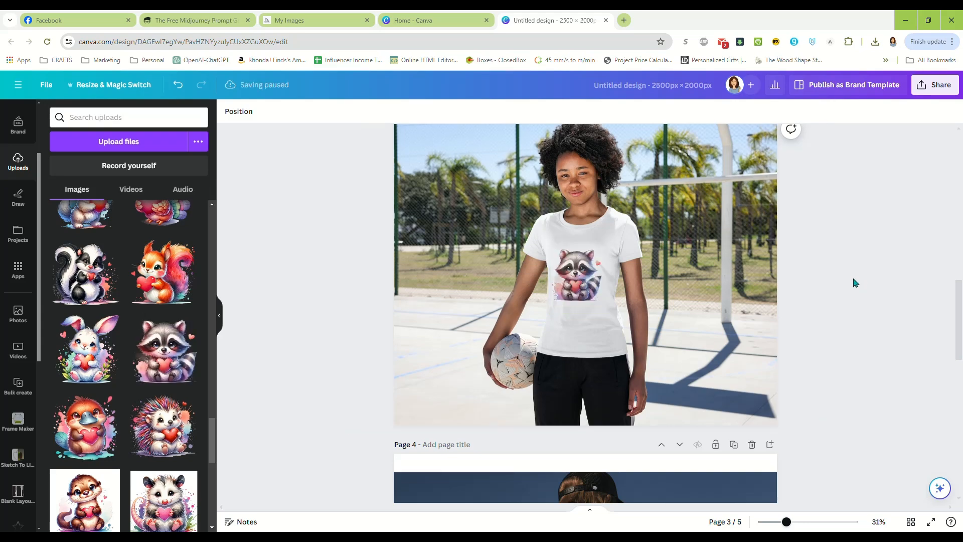
Place the uploaded hedgehog with the pink heart into the tote bag mockup on page 4.
scroll(856, 280, down, 5)
scroll(164, 368, down, 3)
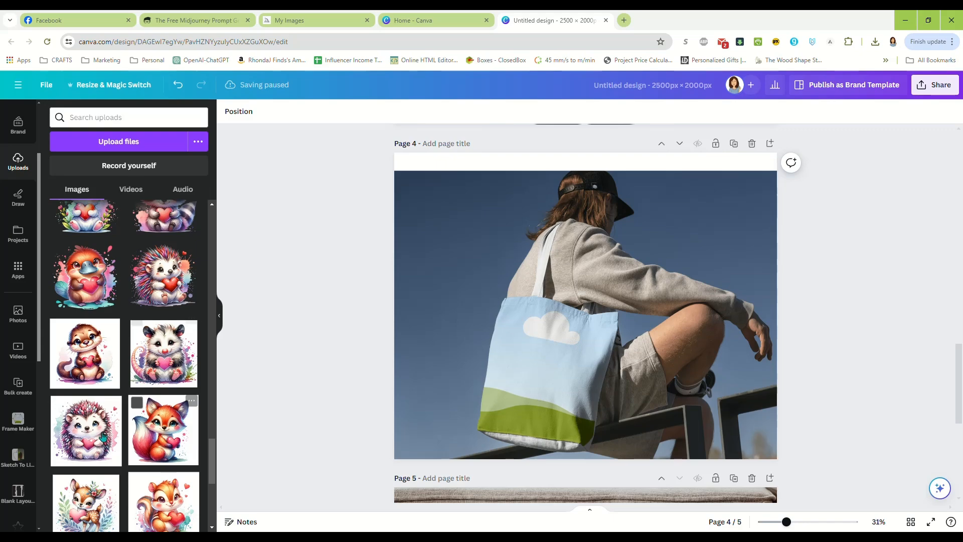
drag(91, 449, 552, 376)
click(874, 346)
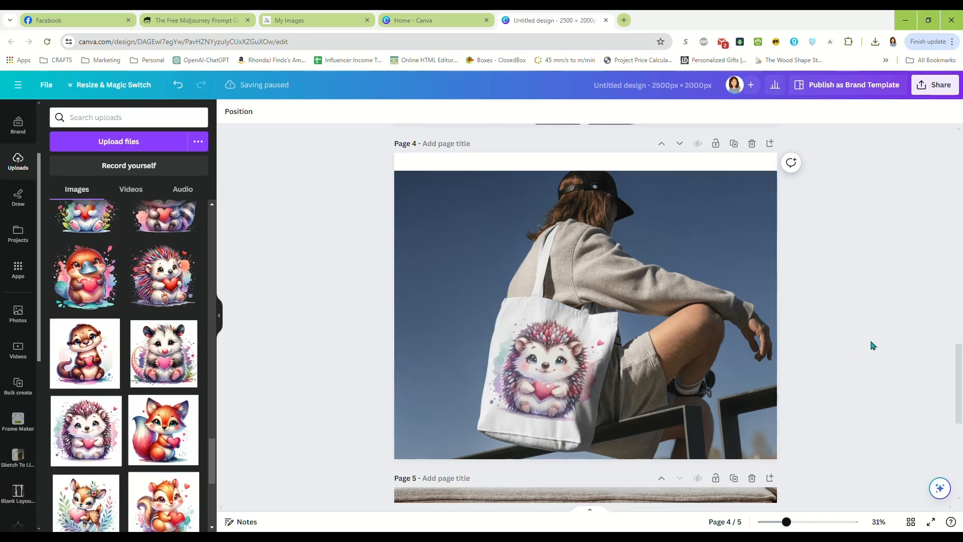
Place the uploaded colourful hedgehog with the red heart into the pillow mockup on page 5.
scroll(866, 311, down, 6)
scroll(156, 303, up, 2)
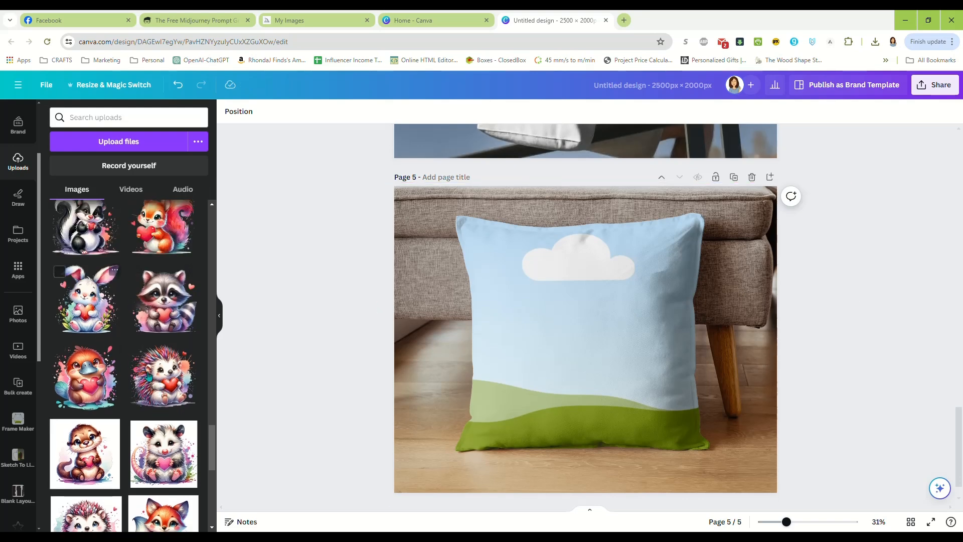
drag(165, 387, 581, 338)
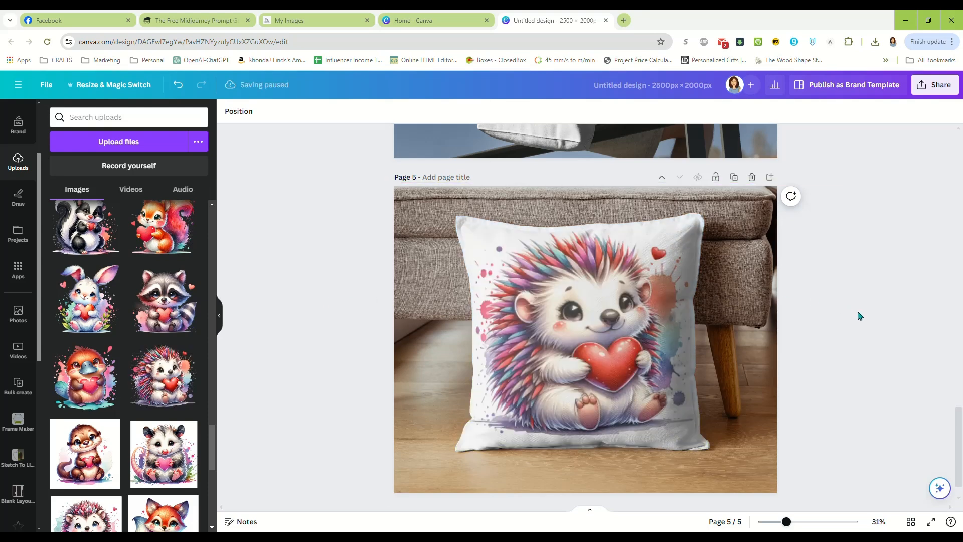
Look over the finished pages back to page 1 and view the design's sharing and download options.
scroll(858, 314, up, 5)
scroll(851, 315, up, 10)
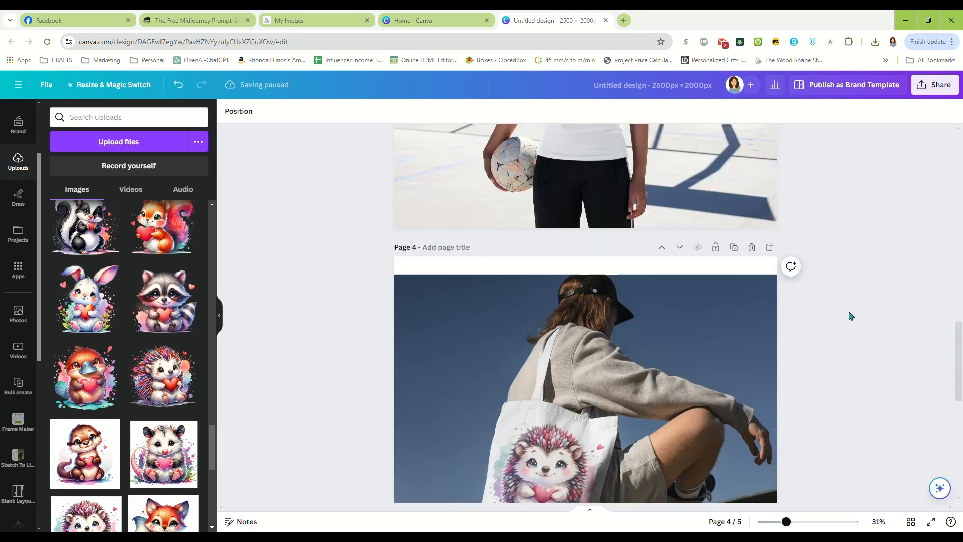
scroll(847, 315, up, 10)
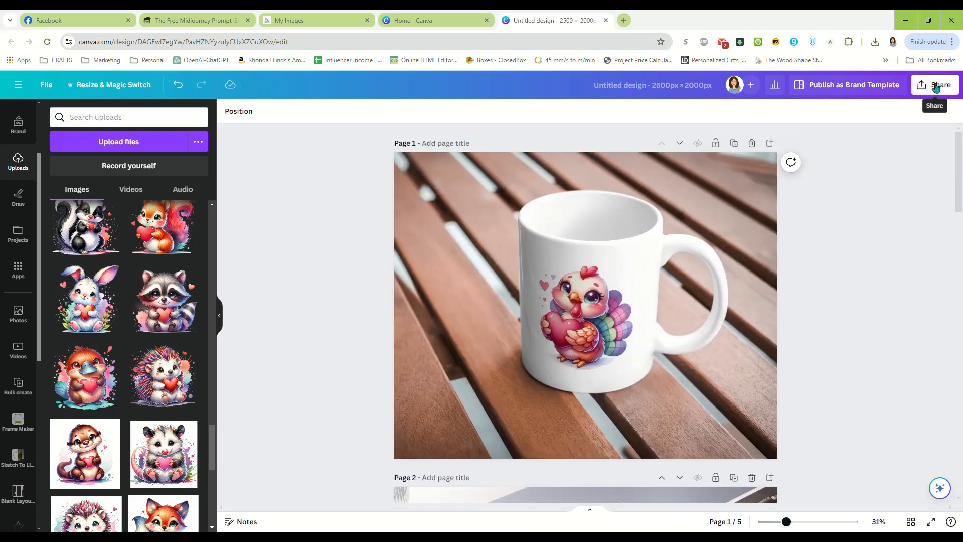
click(936, 87)
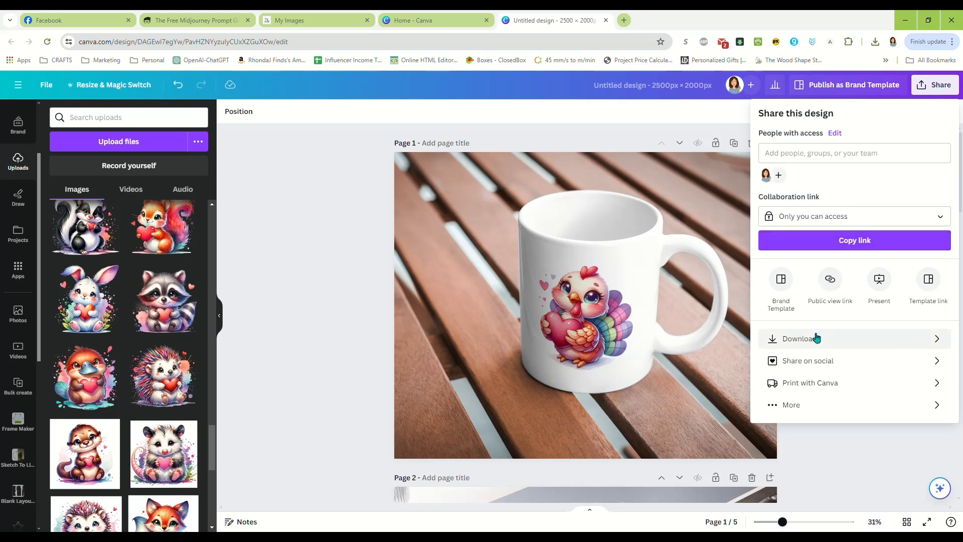
click(331, 294)
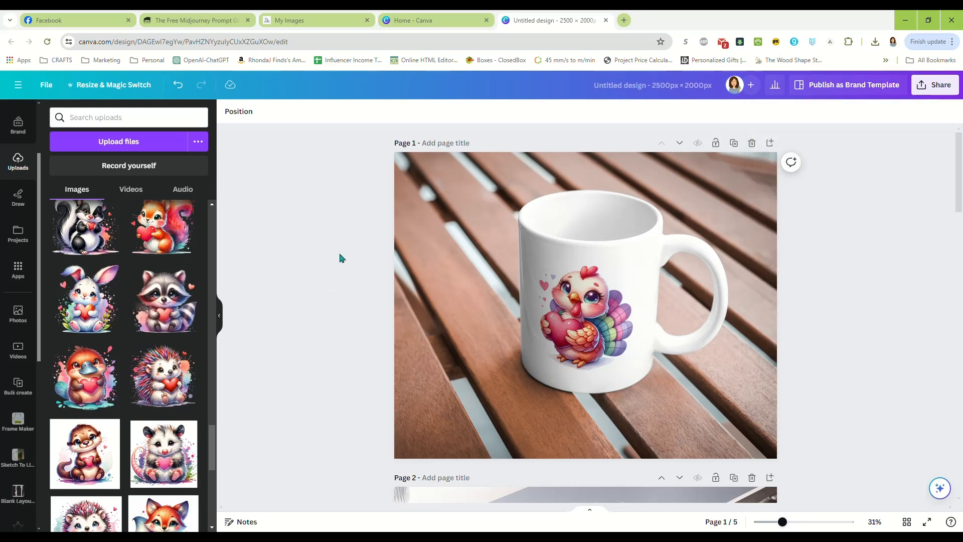